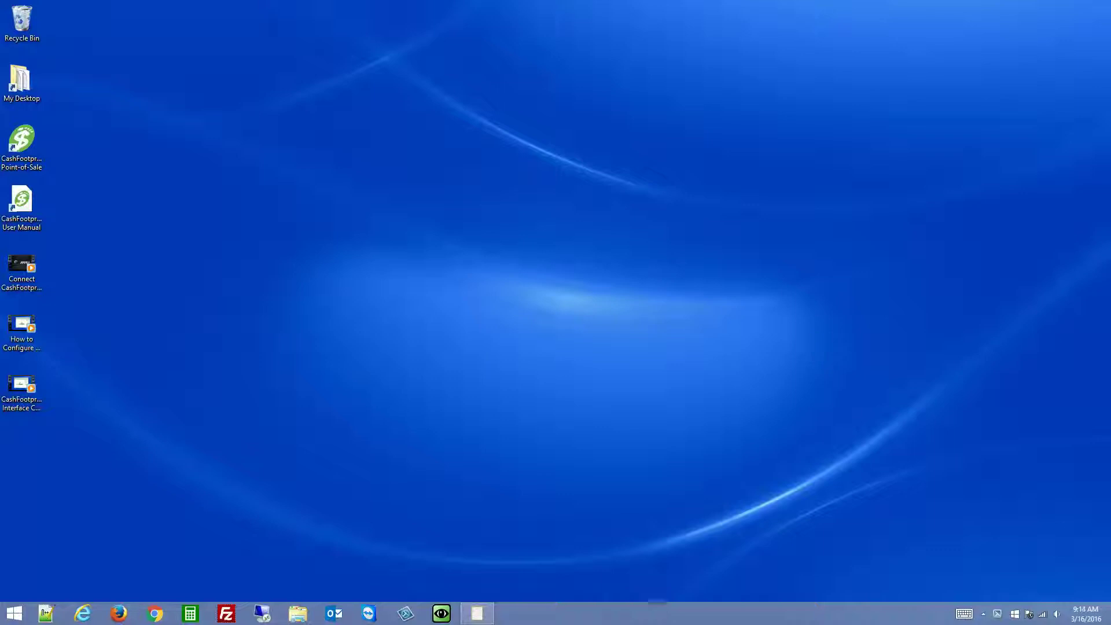
Launch CashFootprint and submit the manager username and password at the login prompt
{"action": "left_click", "coordinate": [21, 141]}
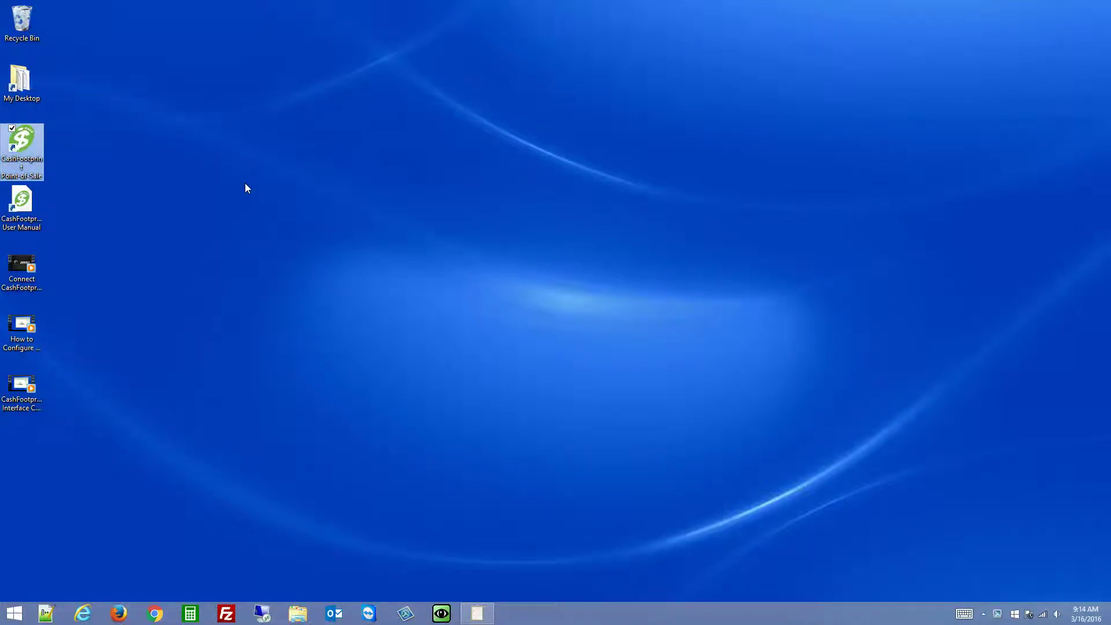
{"action": "type", "text": "manag"}
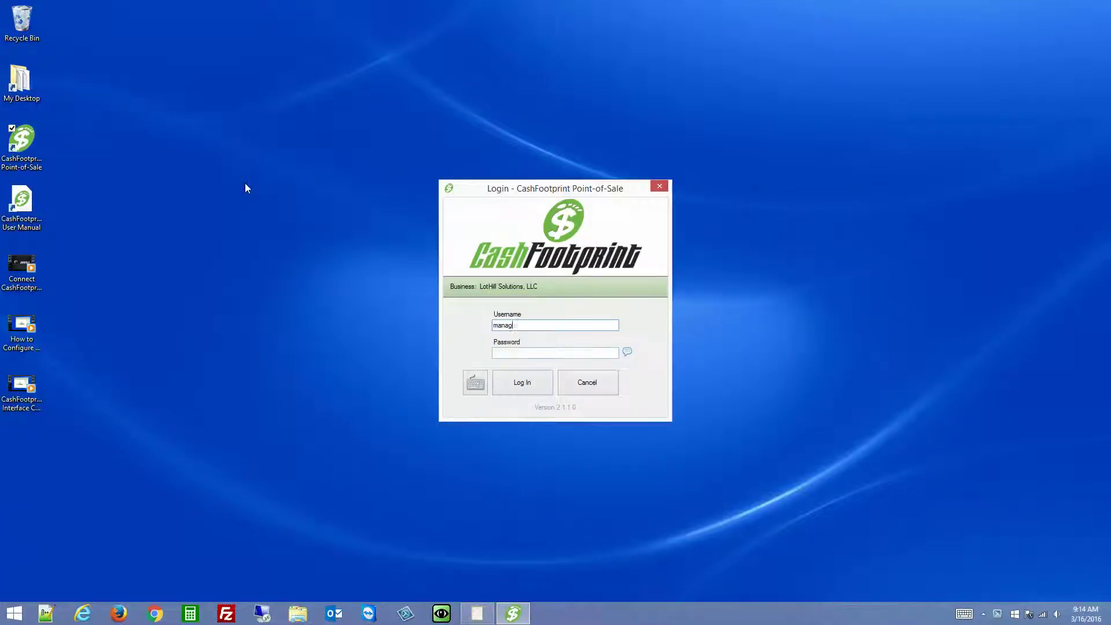
{"action": "type", "text": "er"}
{"action": "key", "text": "Tab"}
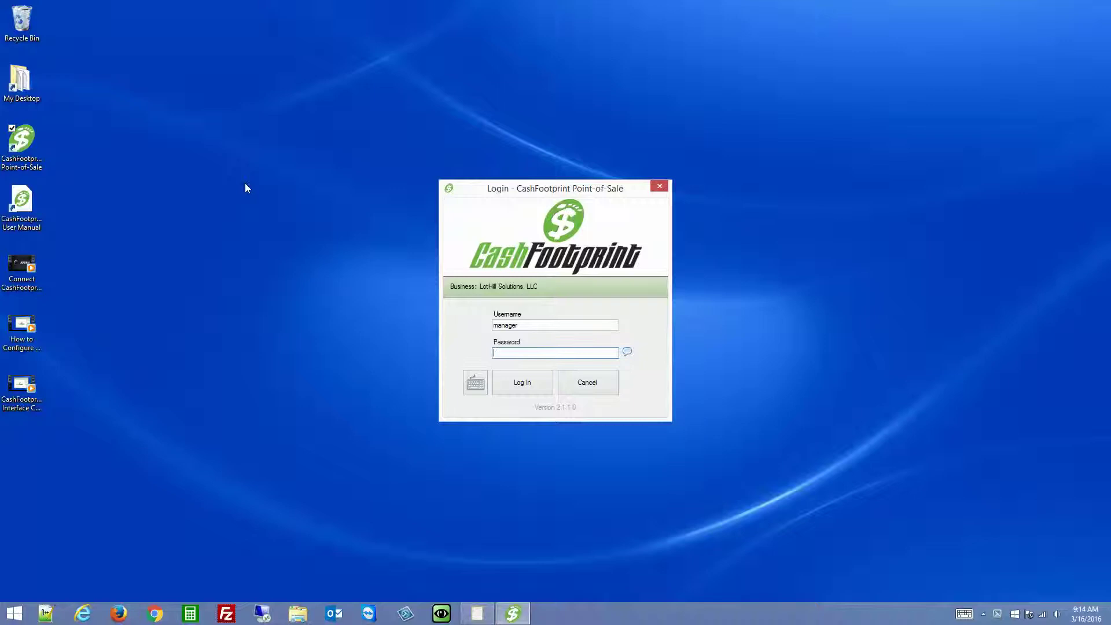
{"action": "key", "text": "Return"}
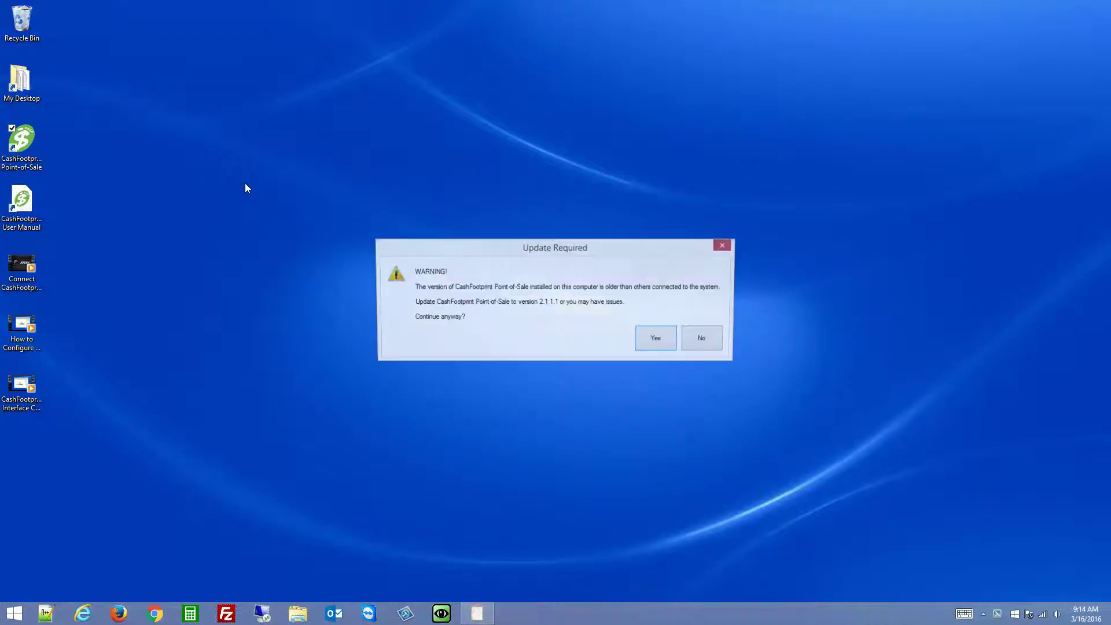
Accept the version warning, view the Customers list under Manage, close it, and reopen Manage
{"action": "left_click", "coordinate": [652, 339]}
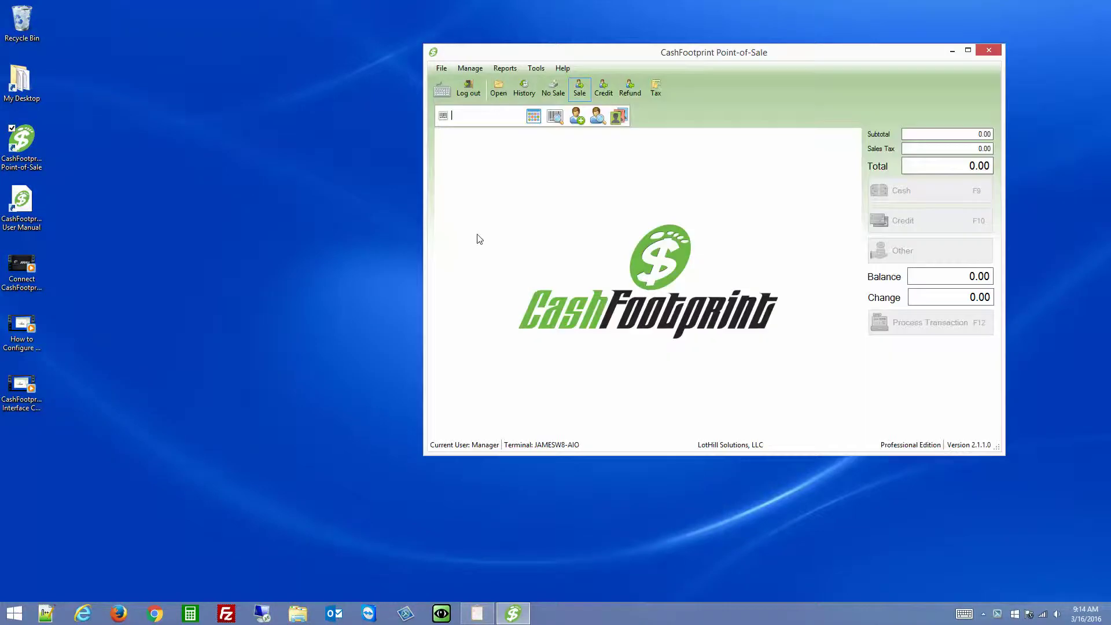
{"action": "left_click", "coordinate": [470, 69]}
{"action": "mouse_move", "coordinate": [492, 82]}
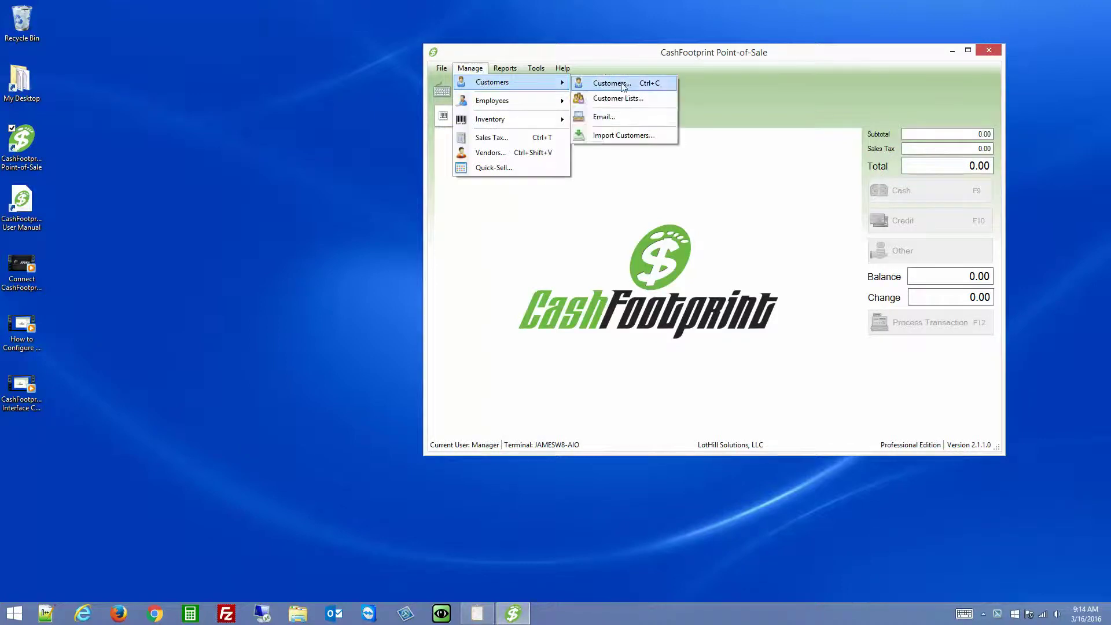
{"action": "left_click", "coordinate": [620, 82]}
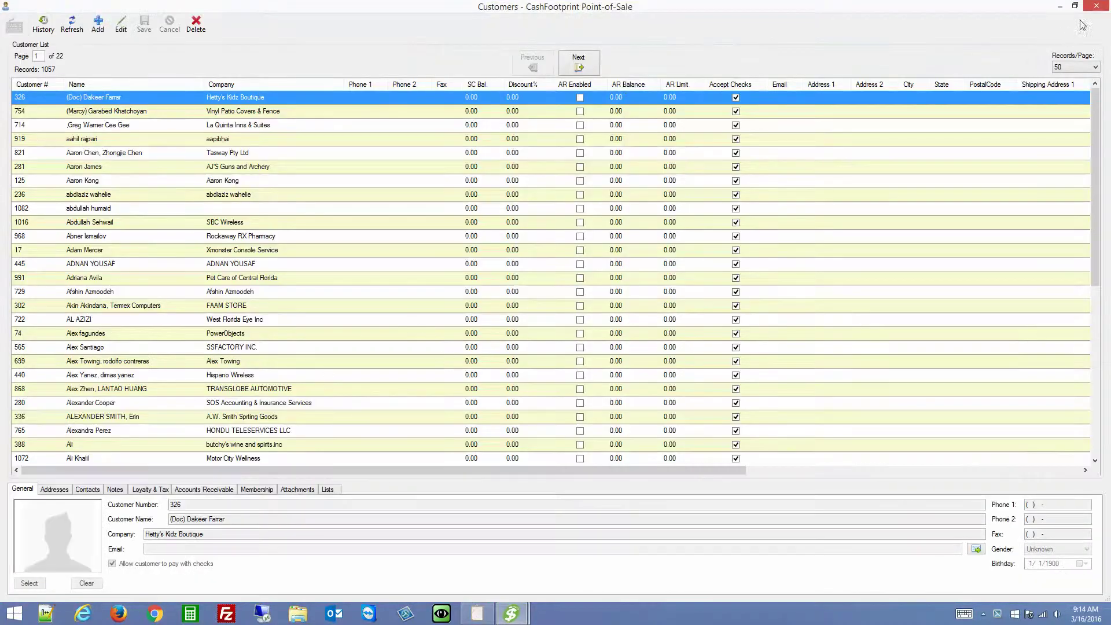
{"action": "left_click", "coordinate": [1095, 6]}
{"action": "left_click", "coordinate": [469, 68]}
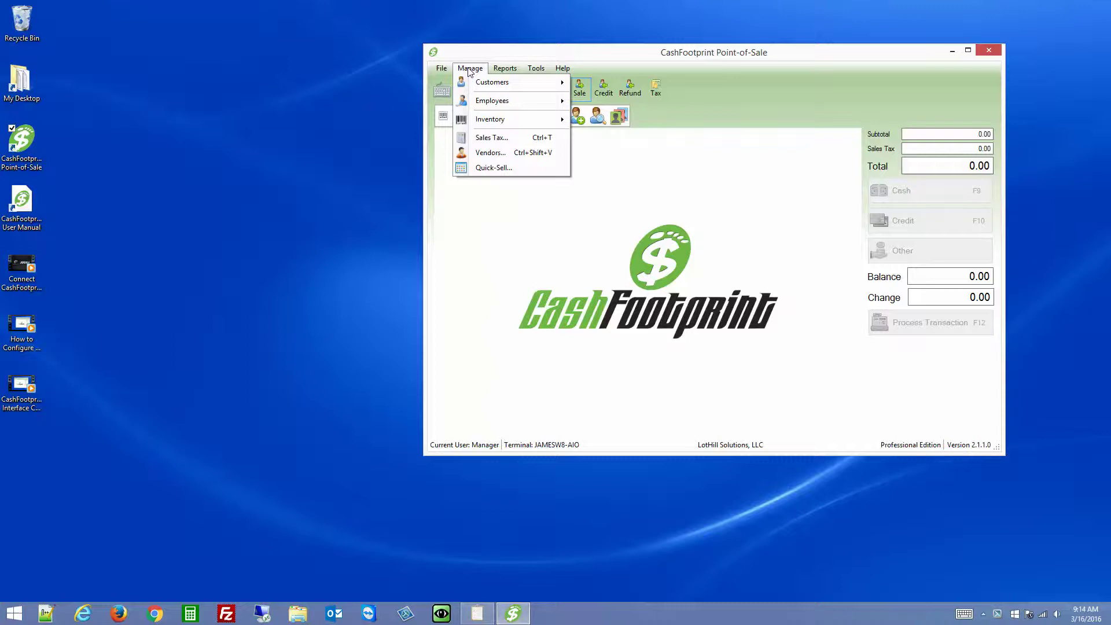
{"action": "mouse_move", "coordinate": [491, 119]}
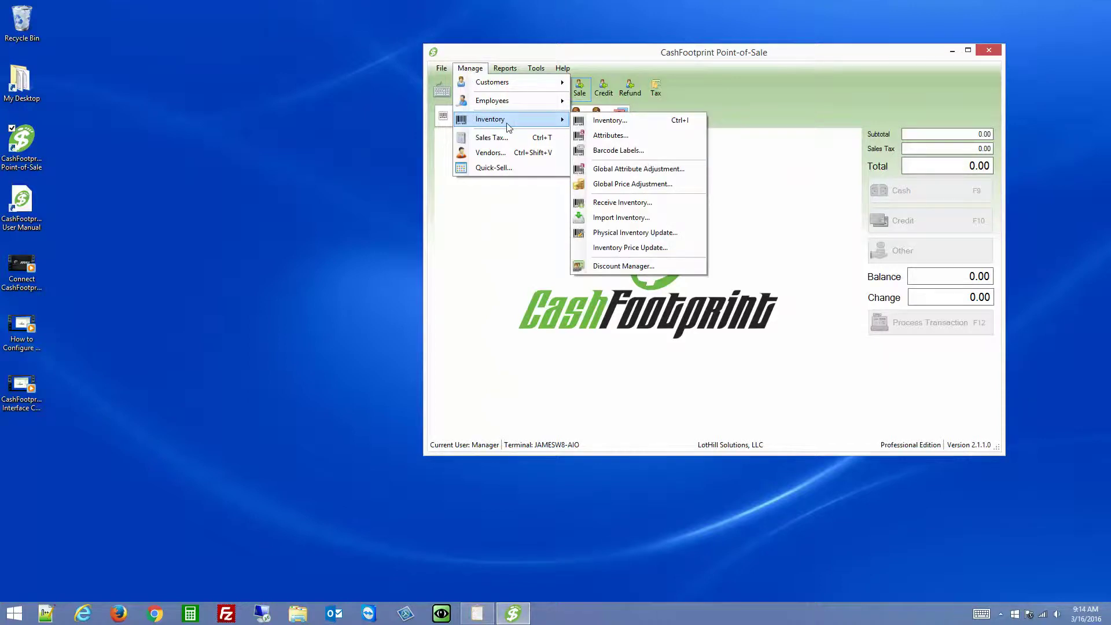
Queue a barcode label with SKU 1234, description James, and accept the quantity warning
{"action": "left_click", "coordinate": [626, 151]}
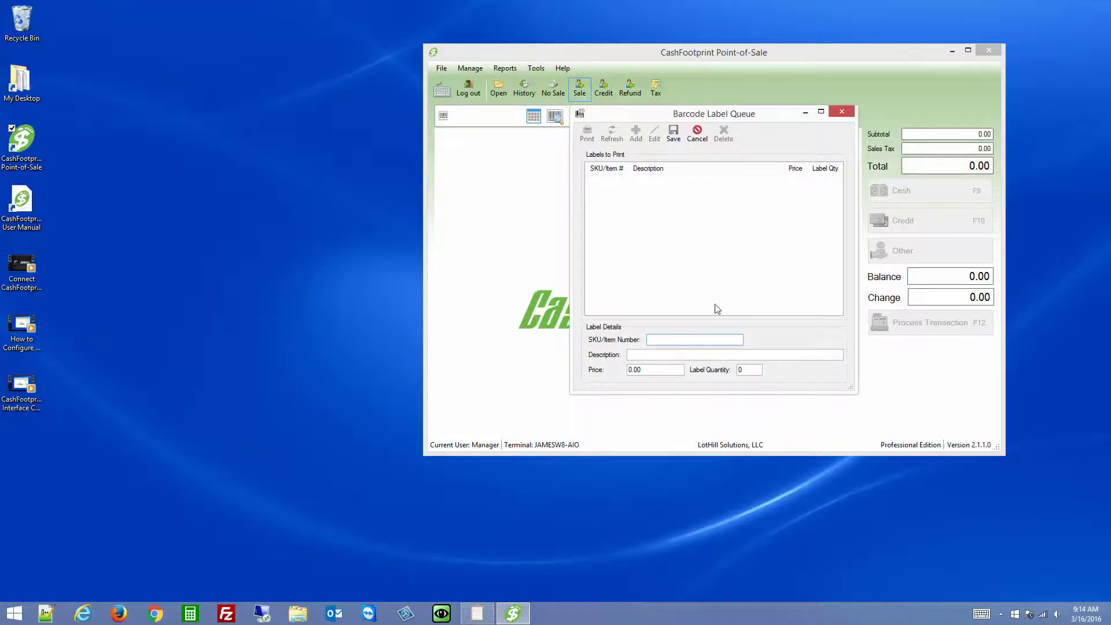
{"action": "type", "text": "1234"}
{"action": "left_click", "coordinate": [680, 354]}
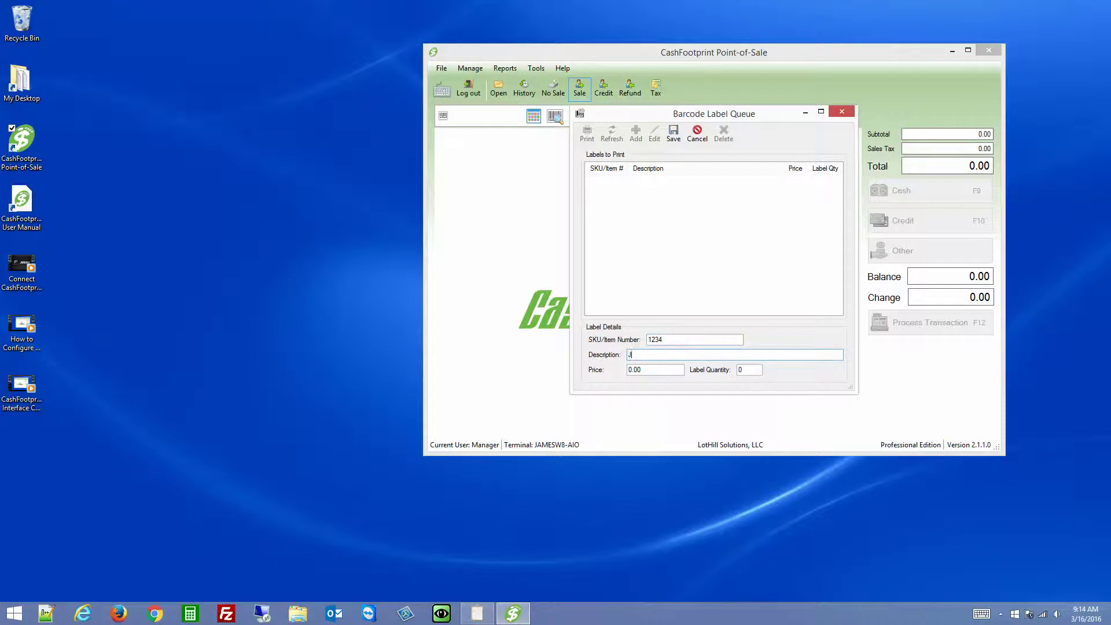
{"action": "type", "text": "ames"}
{"action": "left_click", "coordinate": [674, 135]}
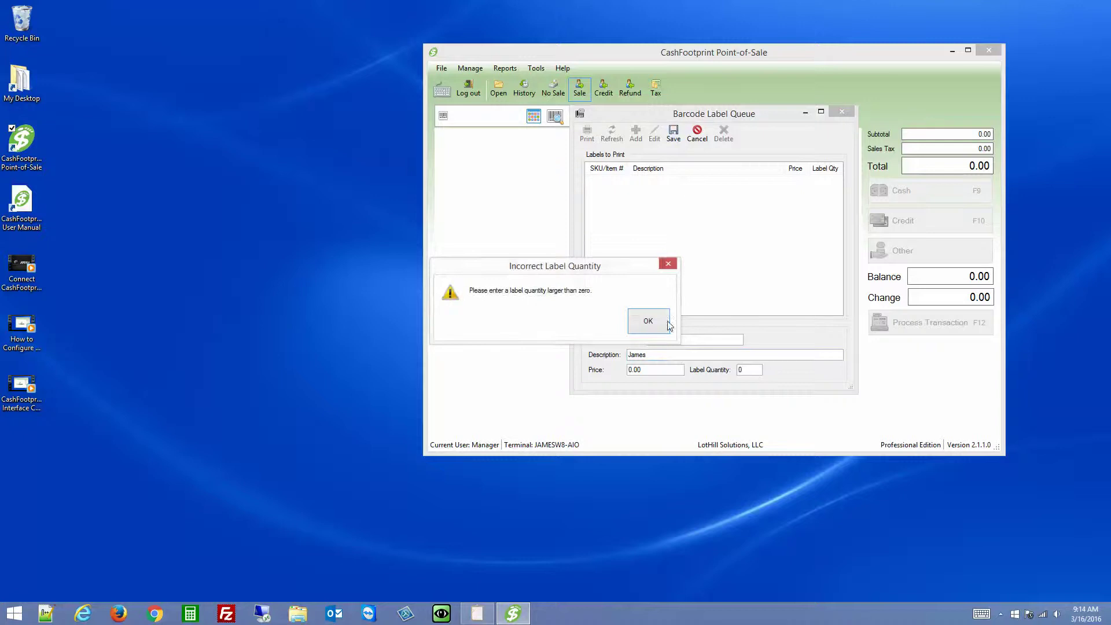
{"action": "left_click", "coordinate": [647, 321]}
{"action": "type", "text": "1"}
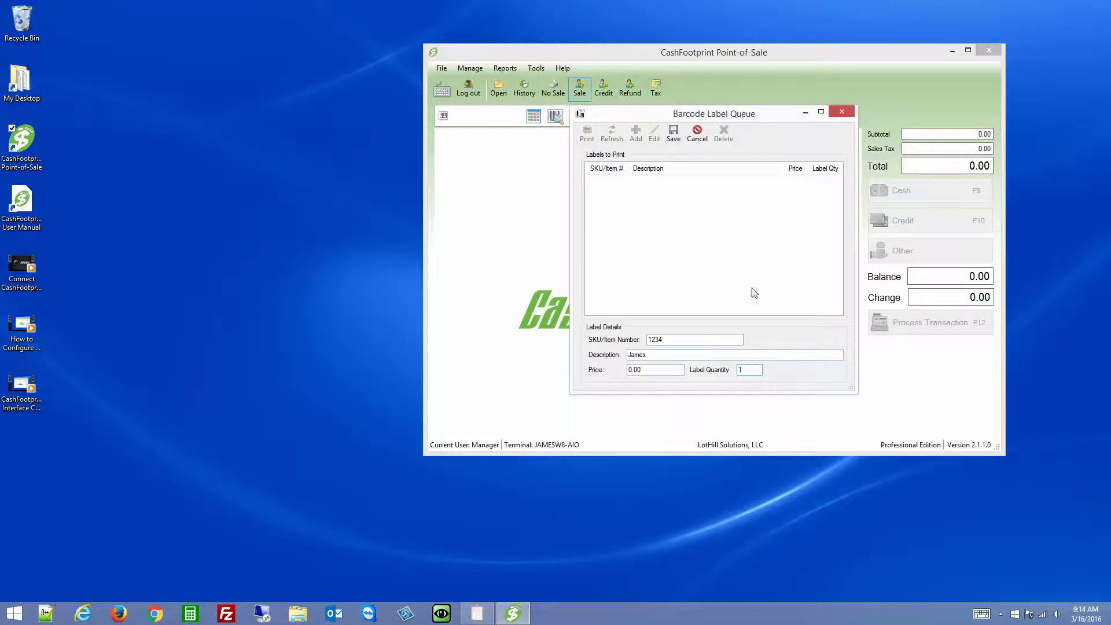
Save the James label to the queue and set the Barcode Page Layout with Show Price off
{"action": "left_click", "coordinate": [674, 136]}
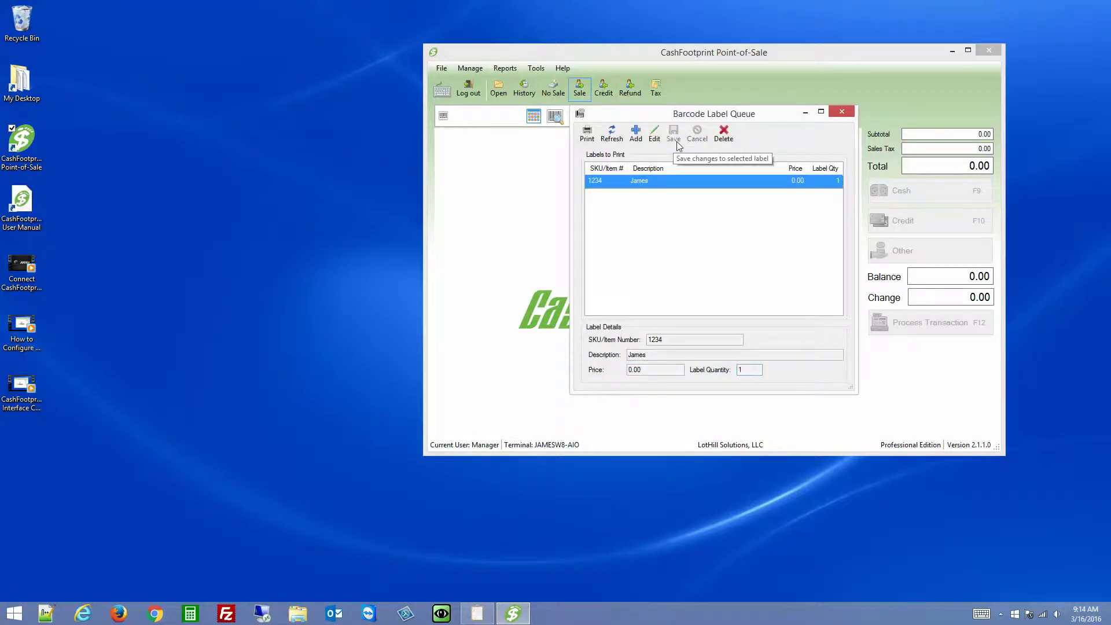
{"action": "left_click", "coordinate": [588, 138]}
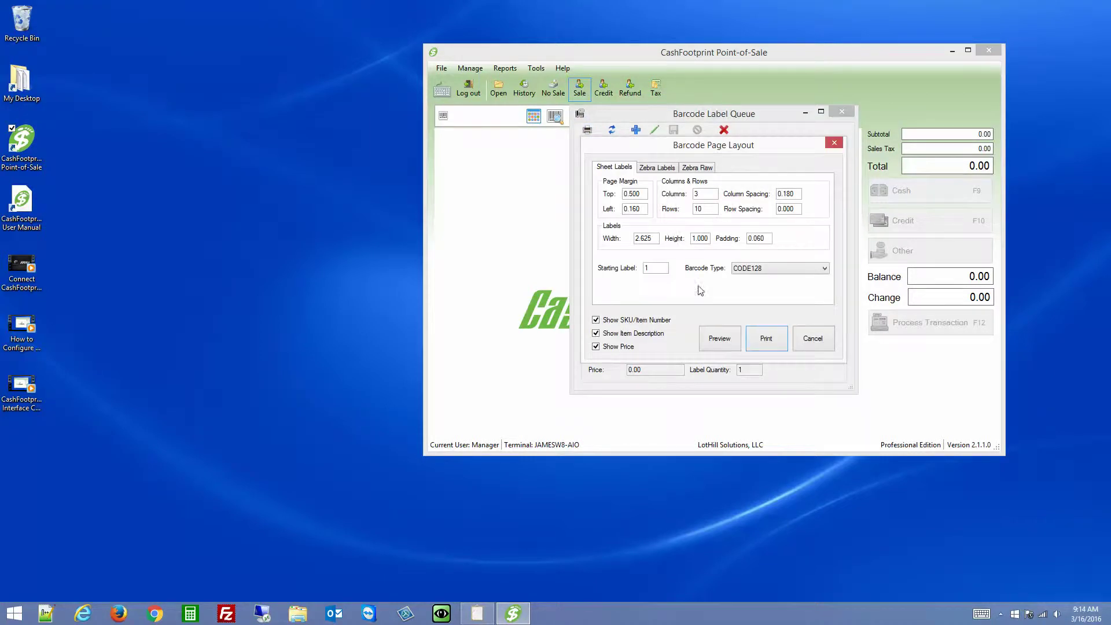
{"action": "left_click", "coordinate": [603, 347]}
Preview the label sheet showing James, its barcode and 1234
{"action": "left_click", "coordinate": [719, 340]}
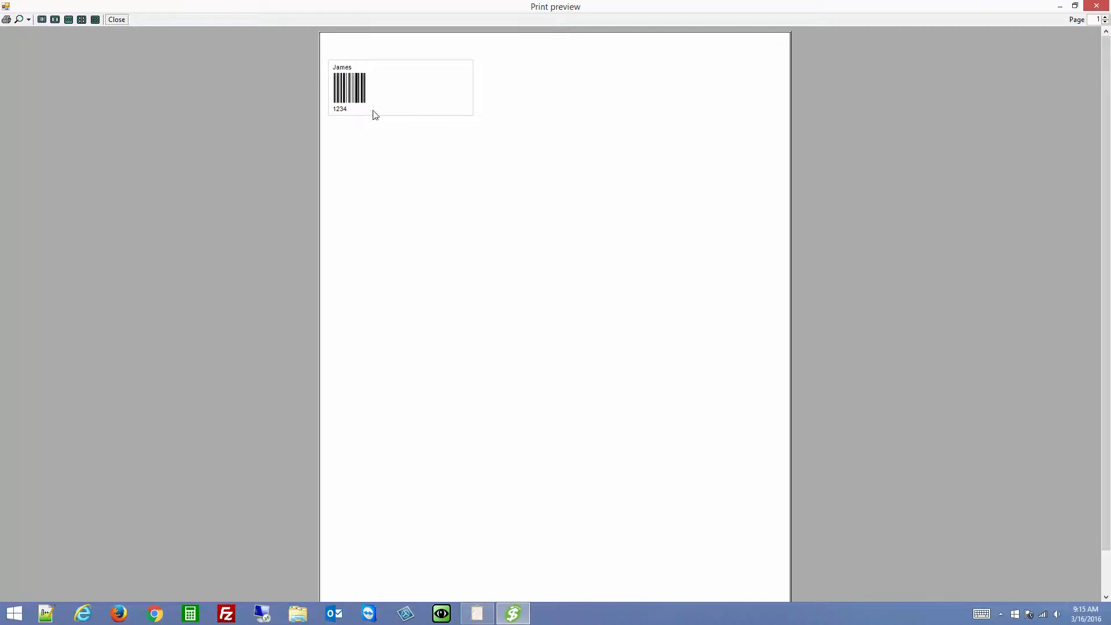
{"action": "left_click", "coordinate": [7, 20]}
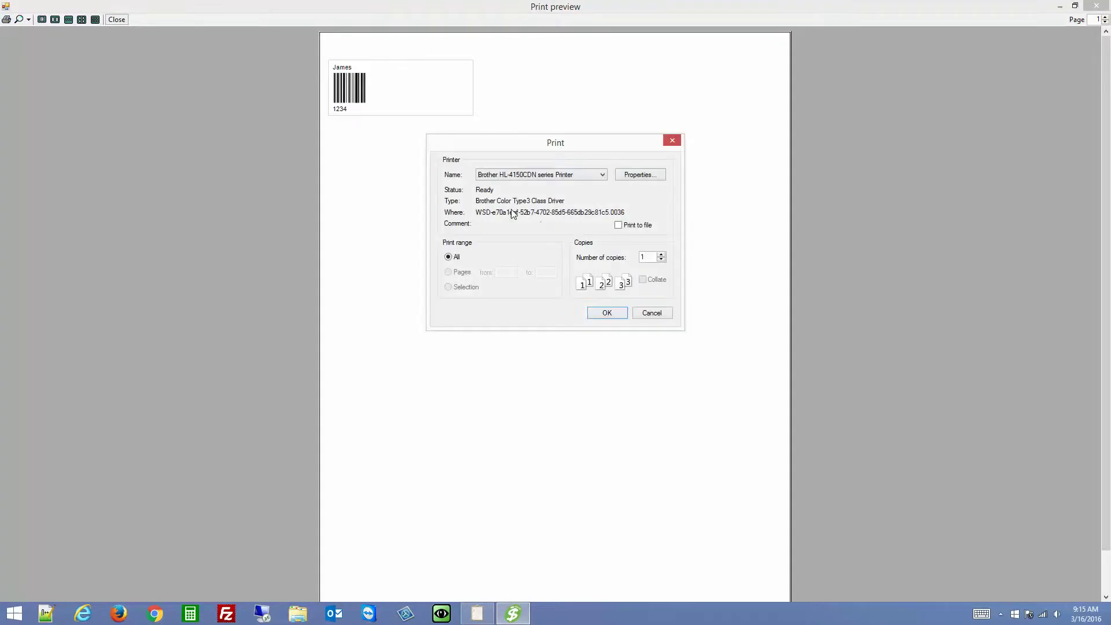
{"action": "left_click", "coordinate": [552, 177]}
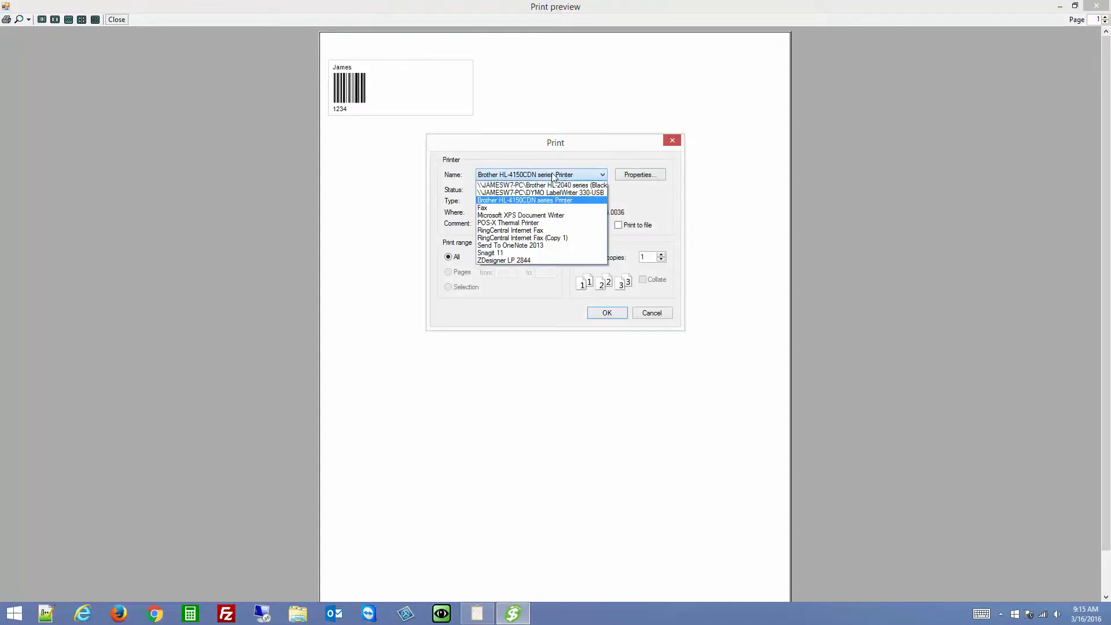
{"action": "left_click", "coordinate": [555, 174]}
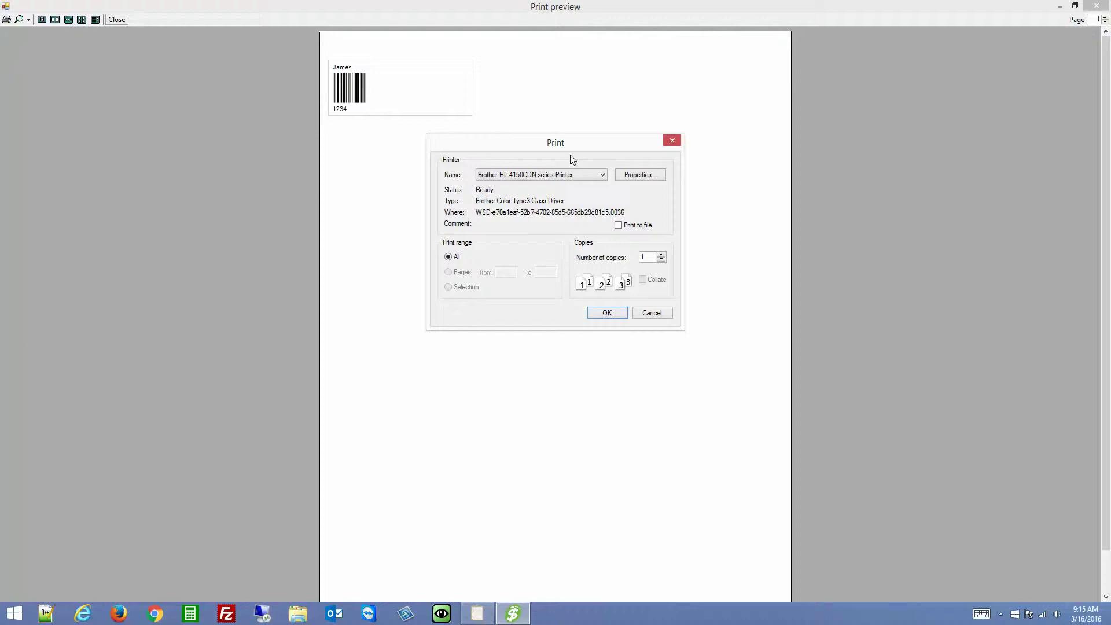